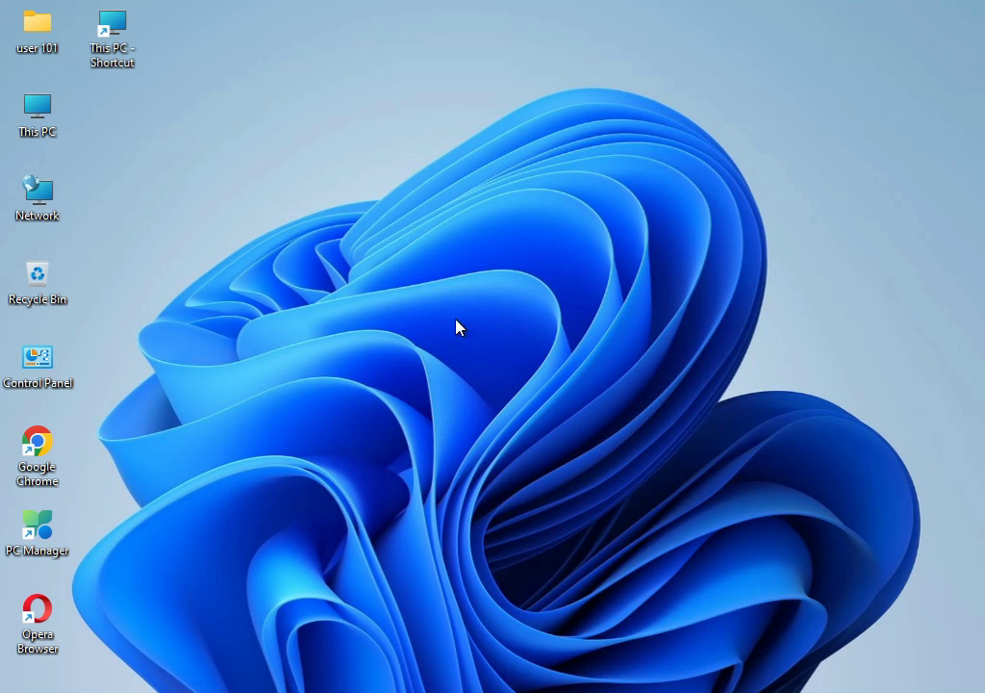
- Open Settings from Start and scroll the System page down to Troubleshoot
{"action": "key", "text": "super"}
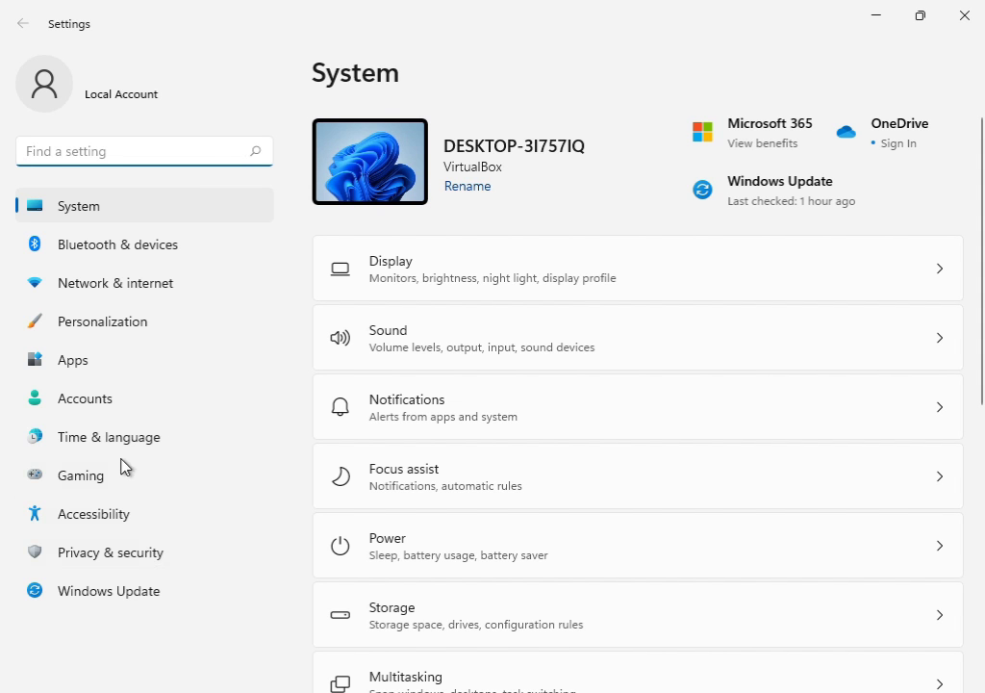
{"action": "scroll", "coordinate": [549, 515], "scroll_direction": "down", "scroll_amount": 5}
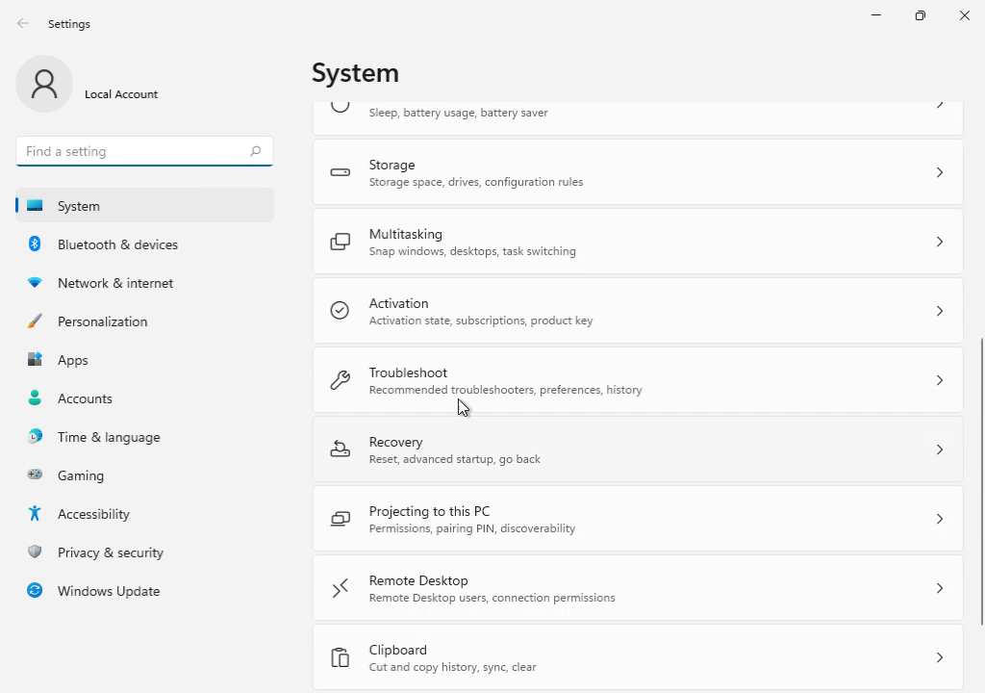
- Run the Windows Update troubleshooter from Other troubleshooters, then show the desktop
{"action": "left_click", "coordinate": [467, 397]}
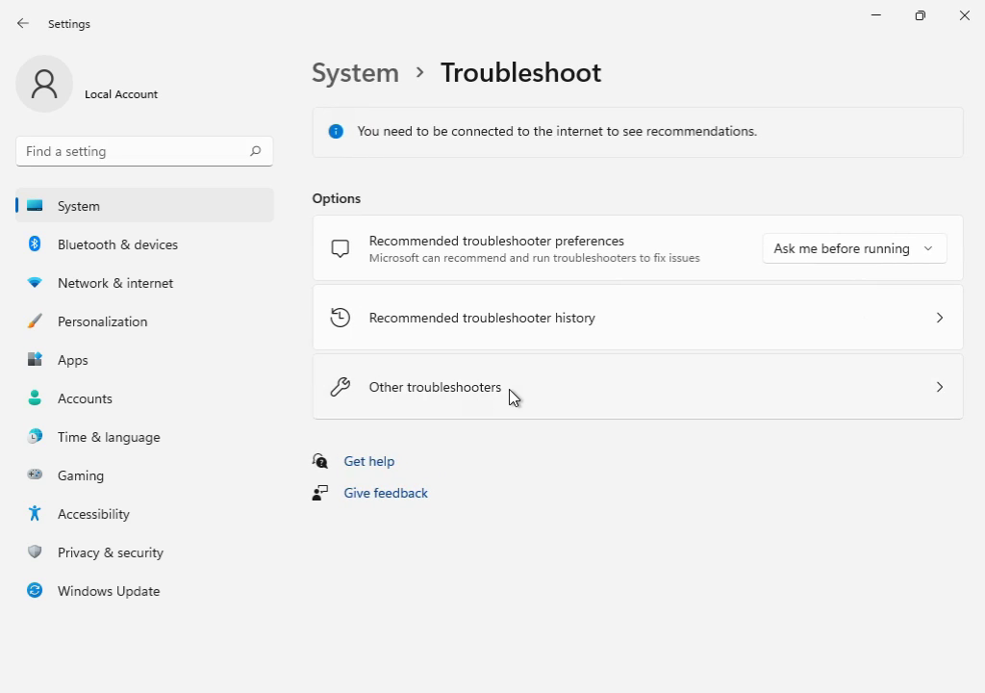
{"action": "left_click", "coordinate": [512, 396]}
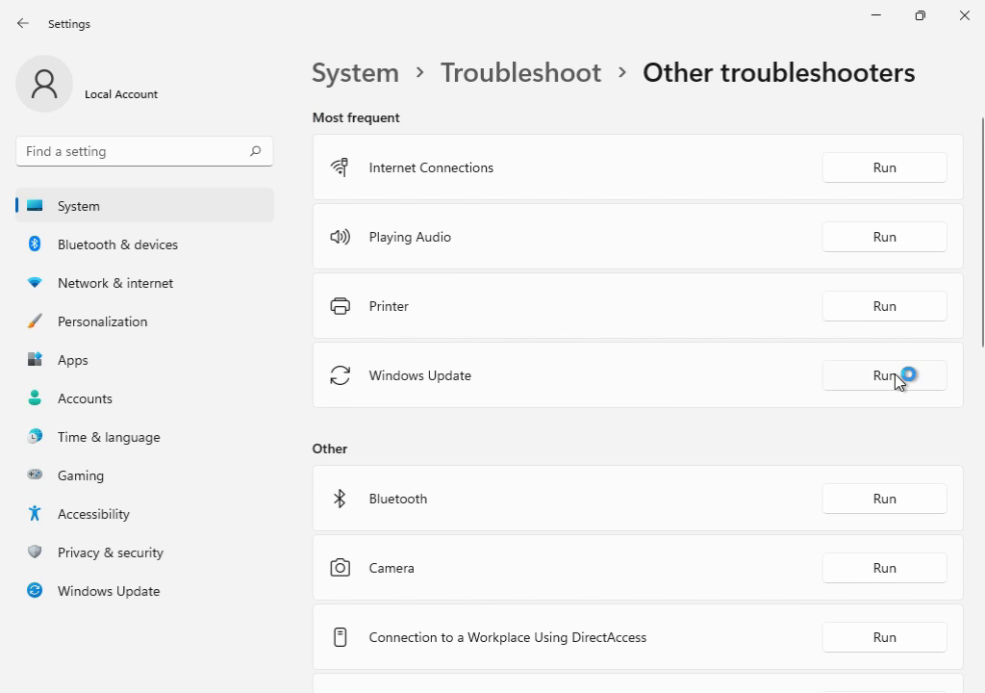
{"action": "left_click", "coordinate": [893, 377]}
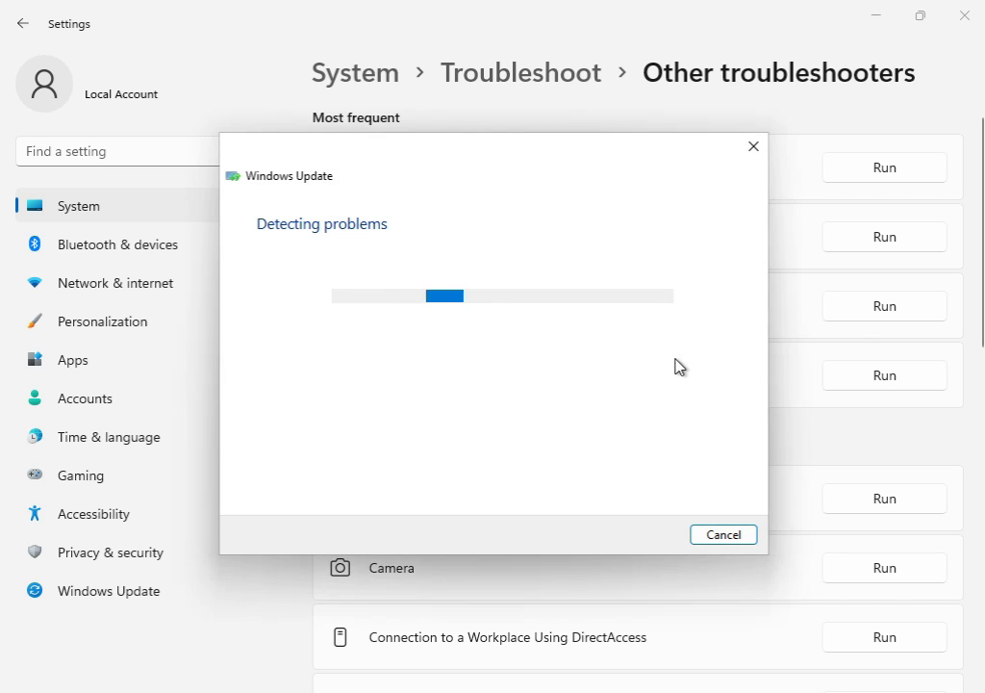
{"action": "left_click_drag", "start_coordinate": [501, 162], "coordinate": [602, 512]}
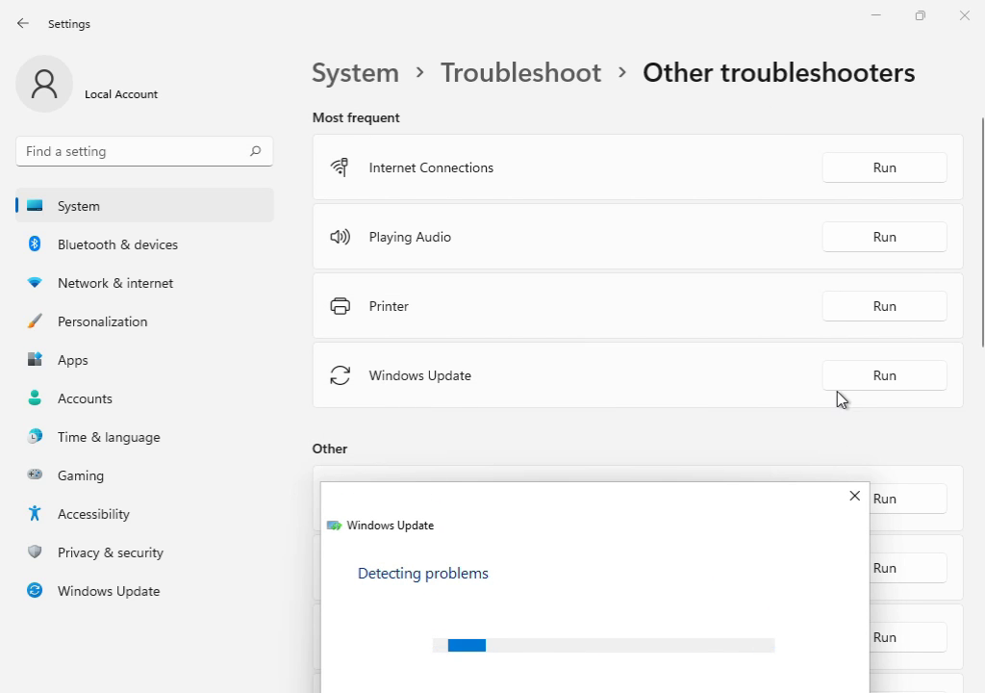
{"action": "left_click_drag", "start_coordinate": [640, 517], "coordinate": [609, 161]}
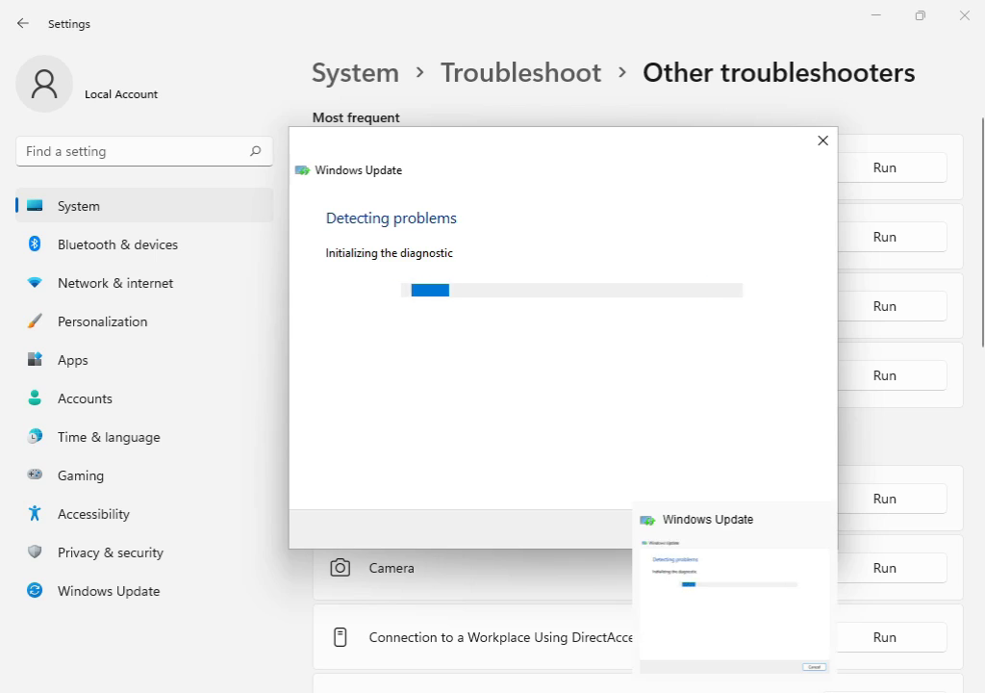
{"action": "key", "text": "super+d"}
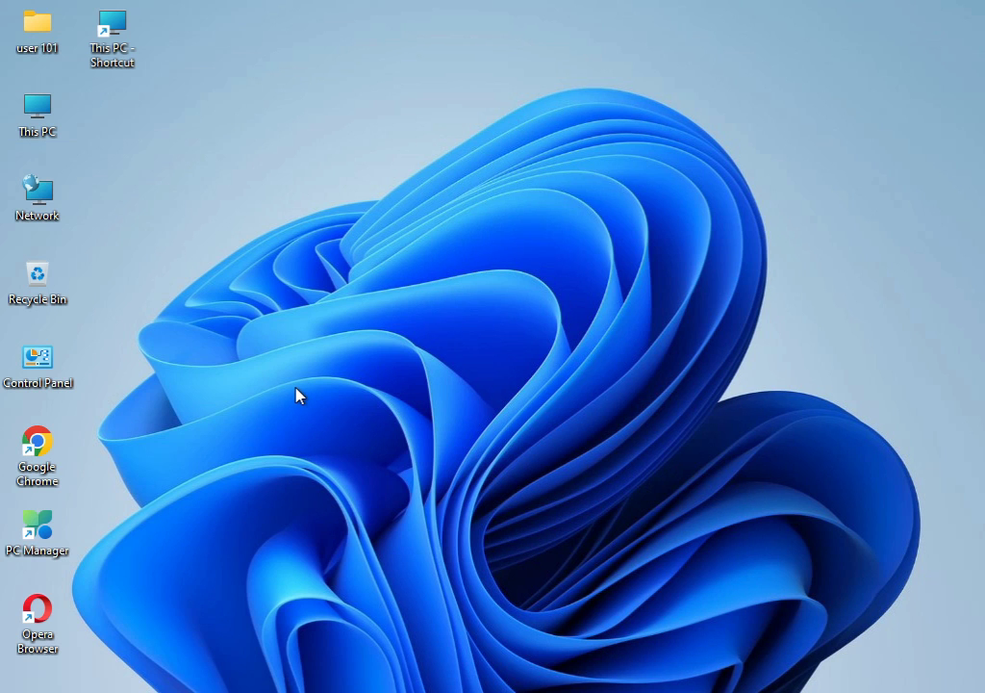
- Open the user's Temp folder by running %temp%
{"action": "key", "text": "super+r"}
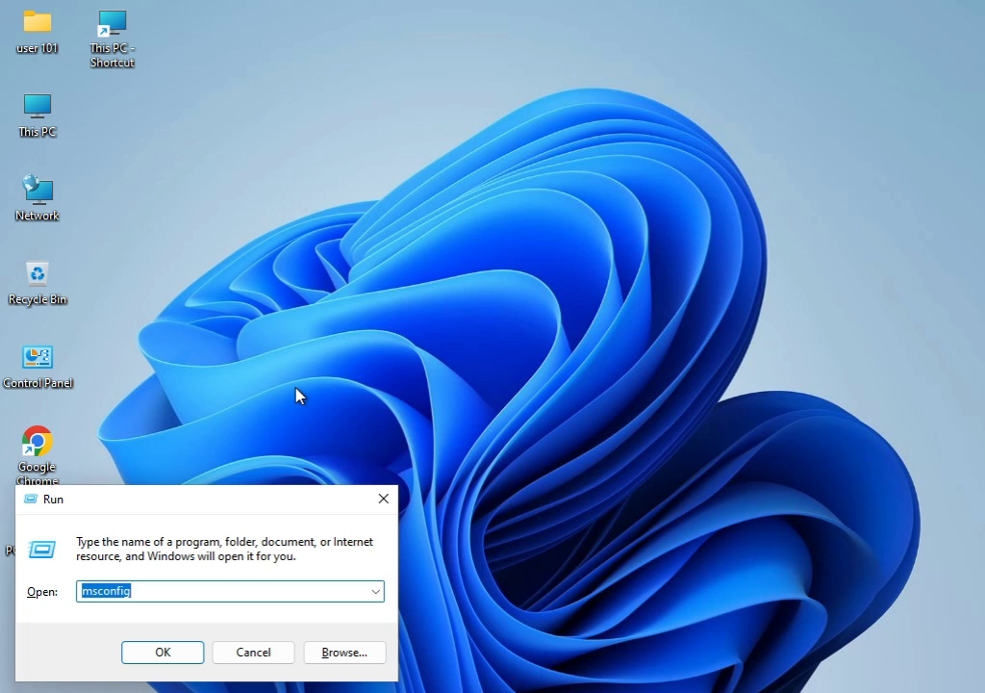
{"action": "type", "text": "%temp%"}
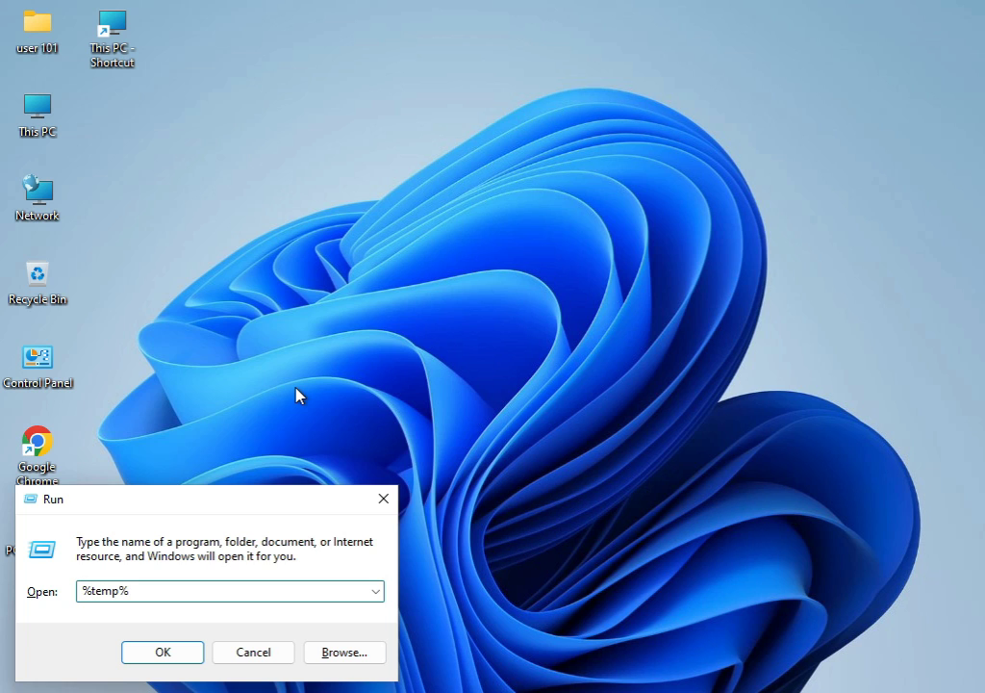
{"action": "key", "text": "Return"}
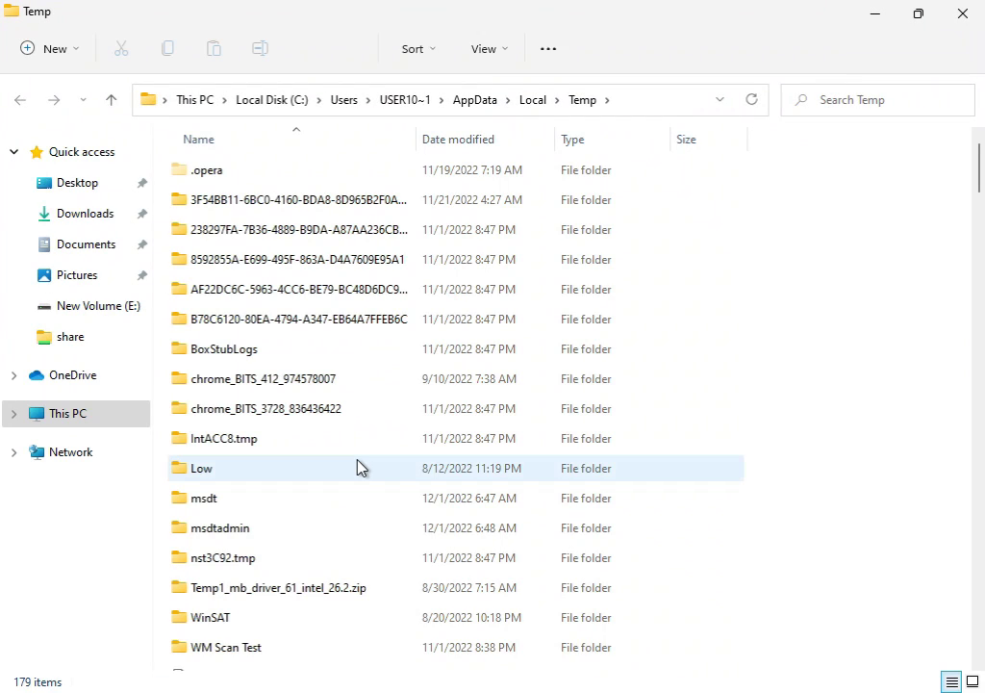
- Permanently delete all 179 Temp items, skipping the files still in use
{"action": "key", "text": "ctrl+a"}
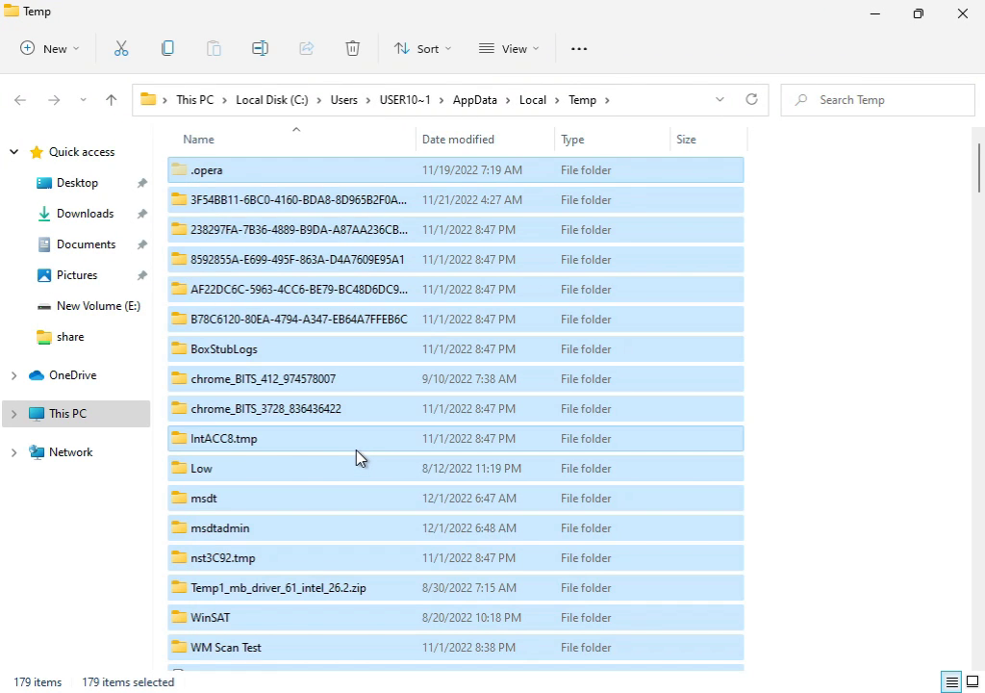
{"action": "key", "text": "shift+Delete"}
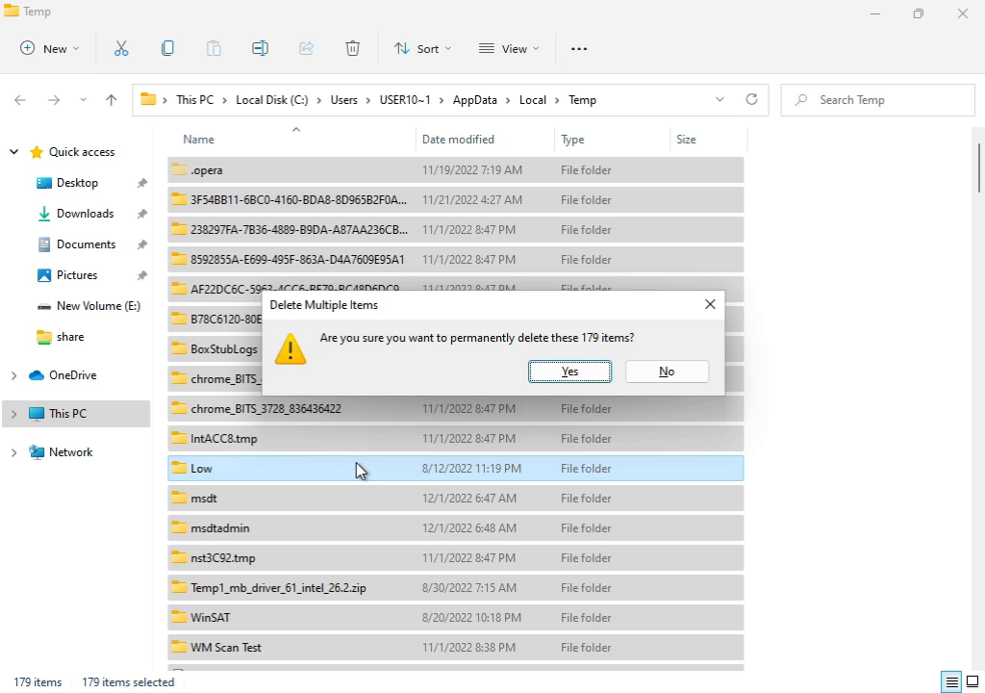
{"action": "left_click", "coordinate": [543, 371]}
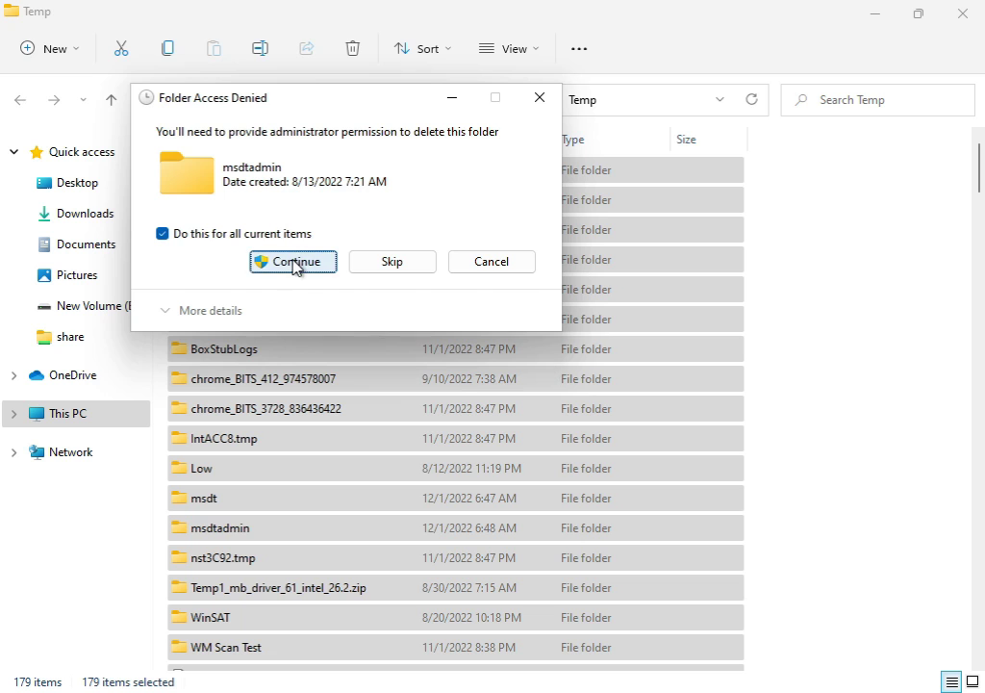
{"action": "left_click", "coordinate": [295, 262]}
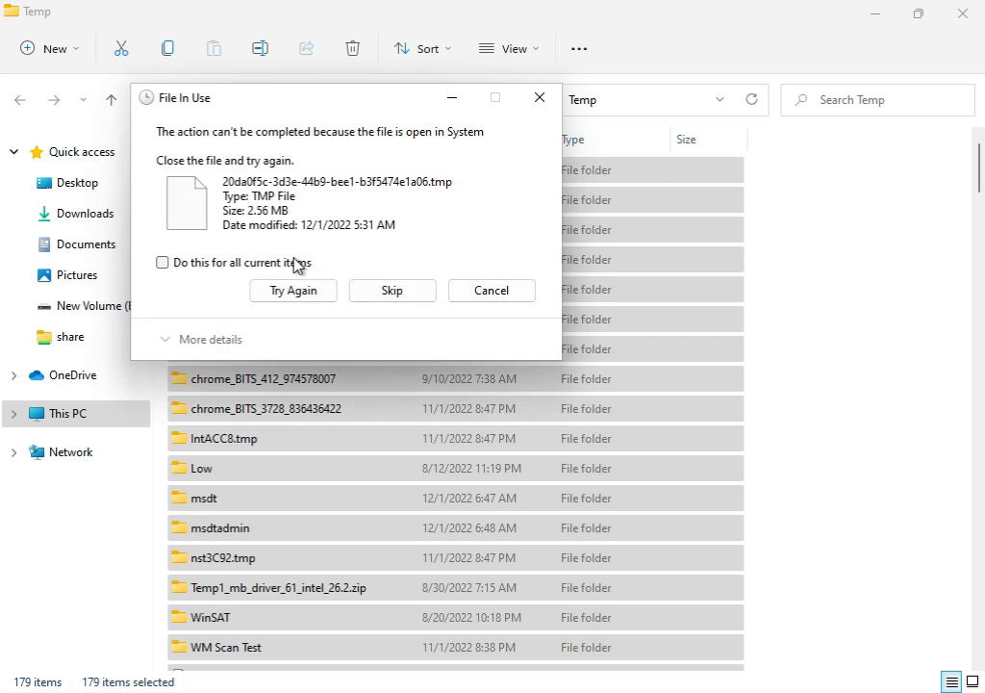
{"action": "left_click", "coordinate": [244, 264]}
{"action": "left_click", "coordinate": [277, 290]}
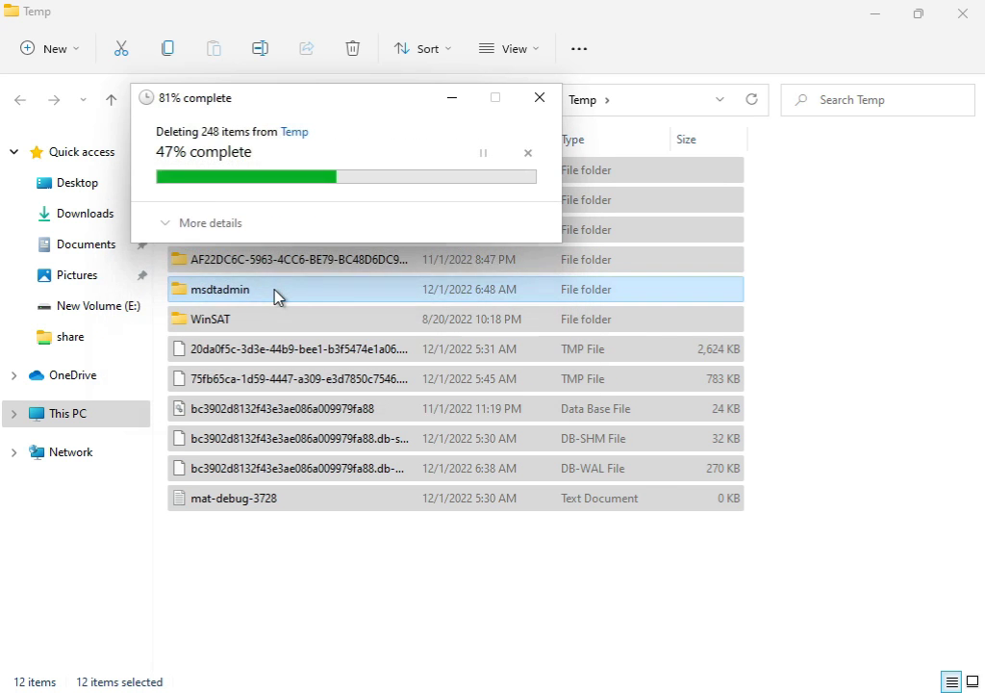
{"action": "left_click", "coordinate": [240, 268]}
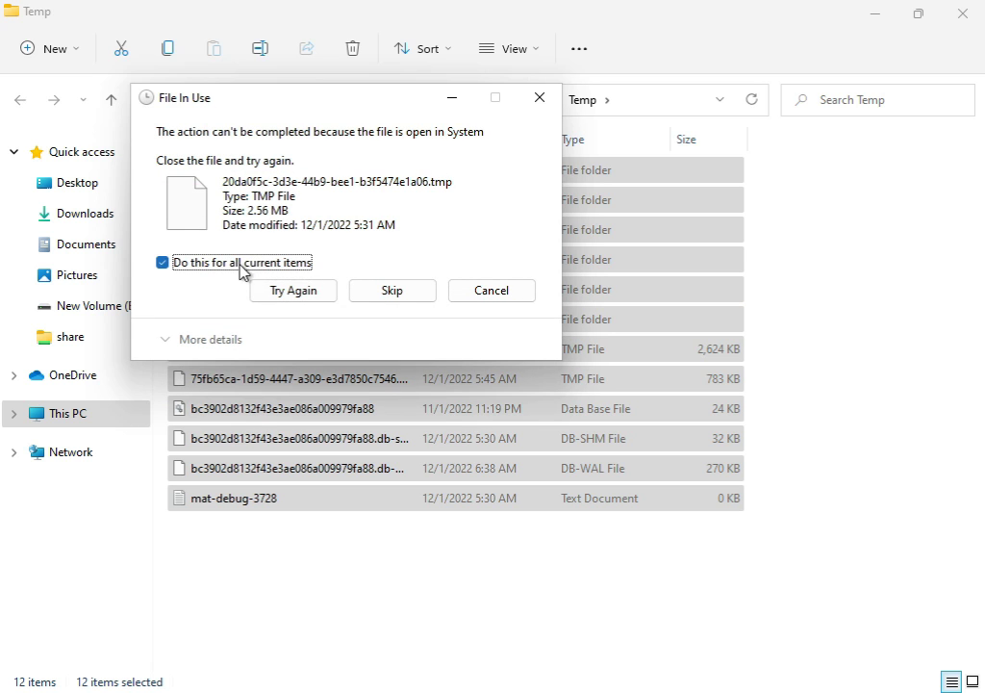
{"action": "left_click", "coordinate": [368, 294]}
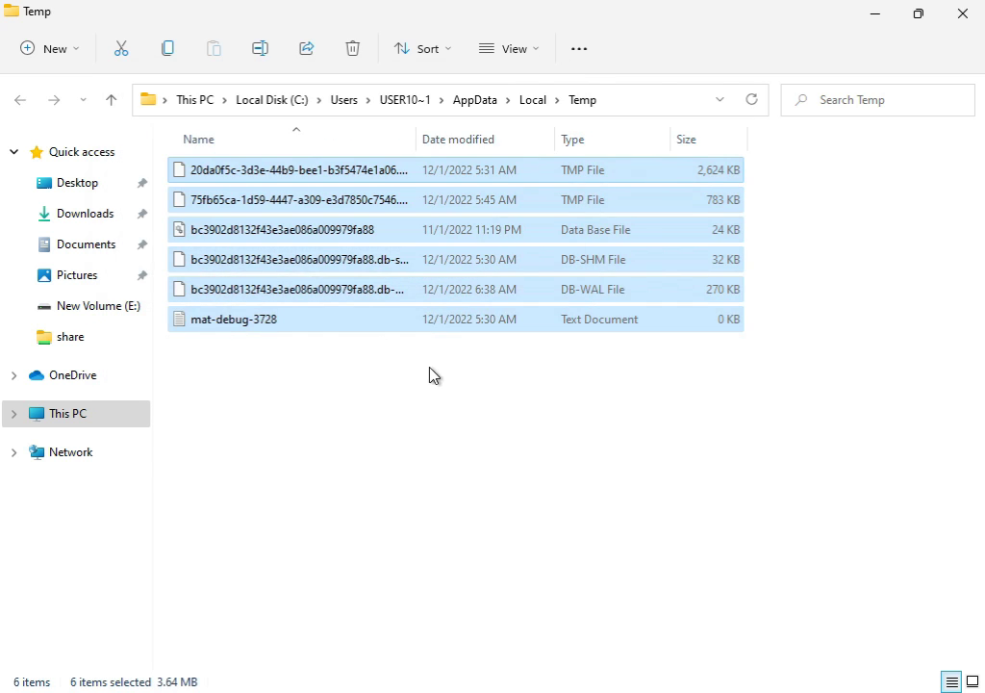
- Open Local Disk (C:) Properties from This PC and launch Disk Cleanup
{"action": "left_click", "coordinate": [962, 13]}
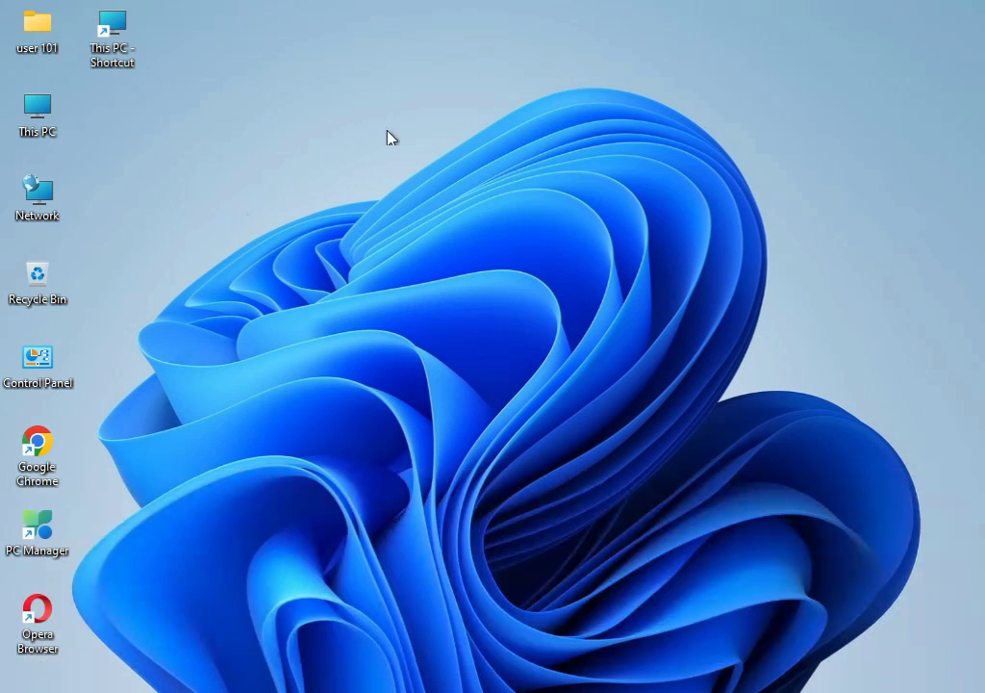
{"action": "double_click", "coordinate": [43, 114]}
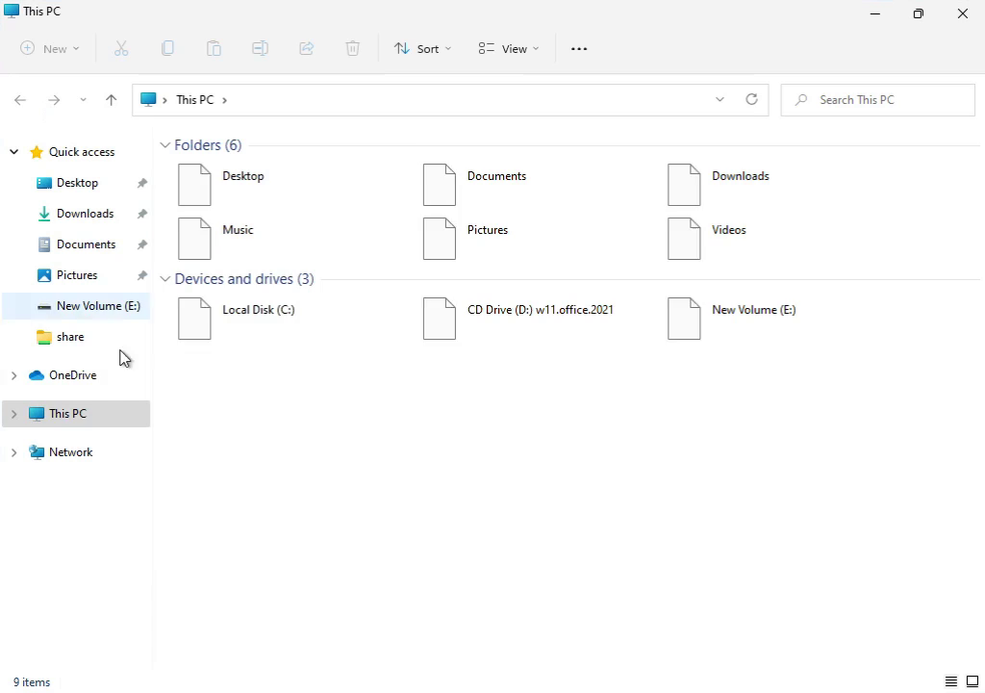
{"action": "left_click", "coordinate": [260, 323]}
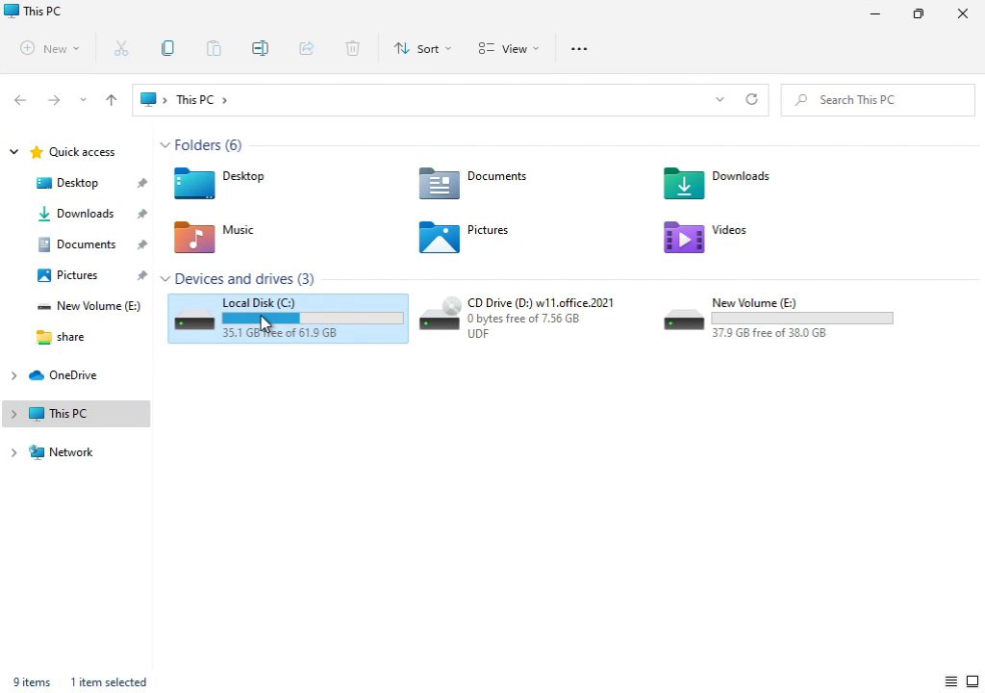
{"action": "right_click", "coordinate": [262, 322]}
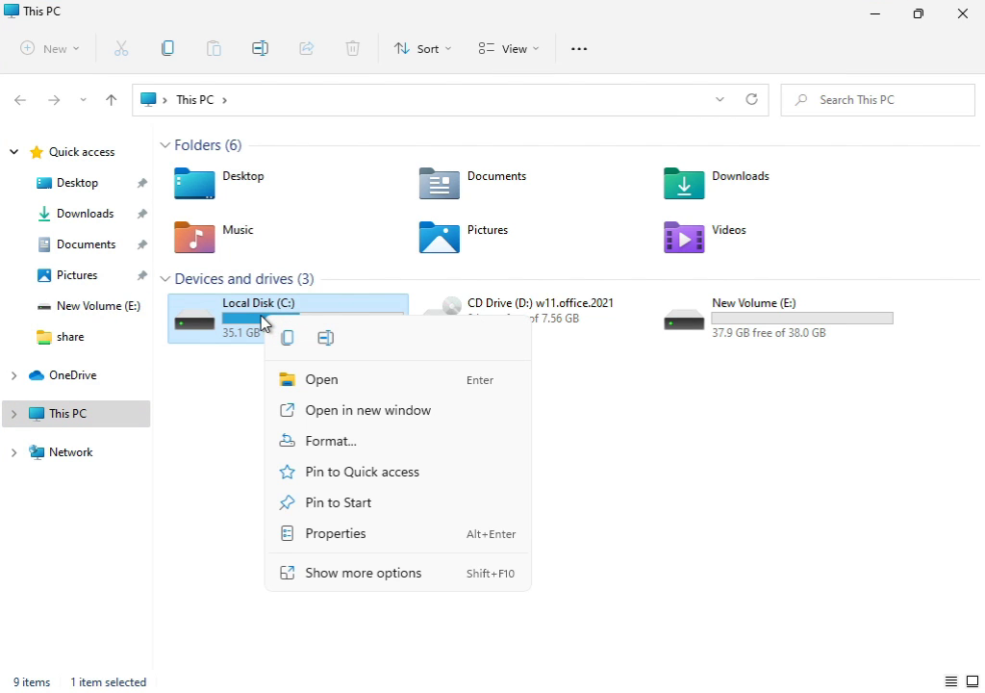
{"action": "left_click", "coordinate": [337, 574]}
{"action": "left_click", "coordinate": [375, 554]}
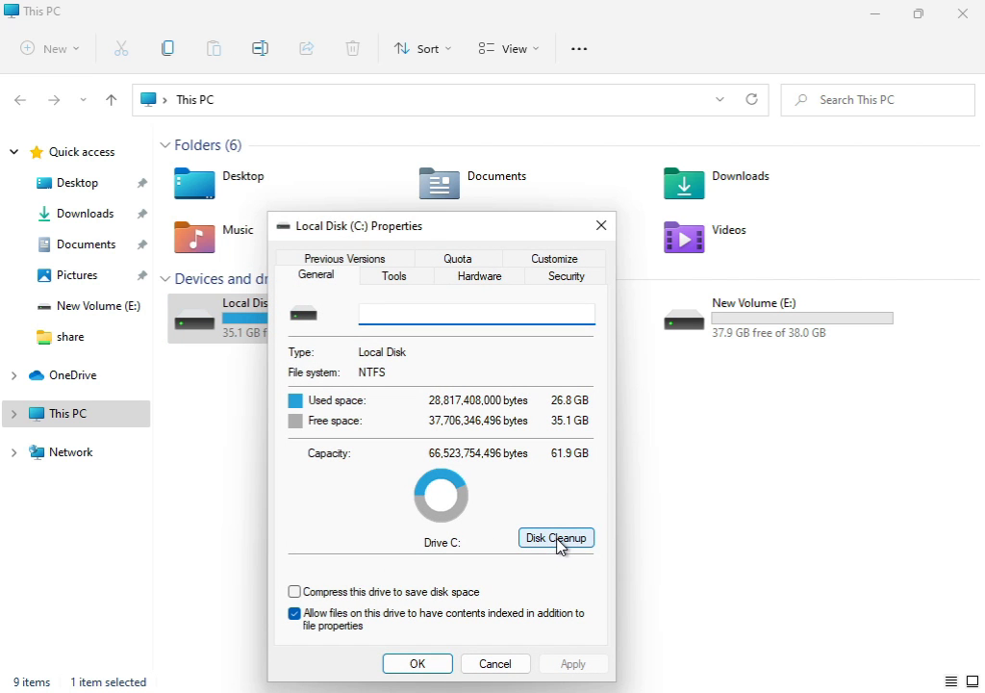
{"action": "left_click", "coordinate": [559, 545]}
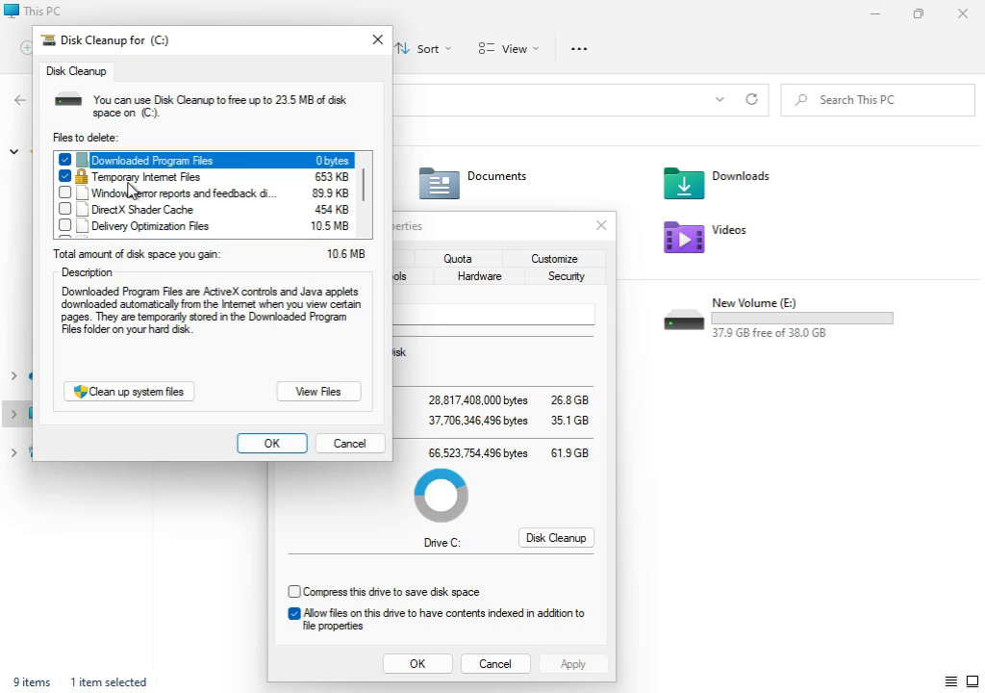
- Add Windows error reports and system files, delete the checked files, and close This PC
{"action": "left_click", "coordinate": [64, 192]}
{"action": "left_click", "coordinate": [114, 398]}
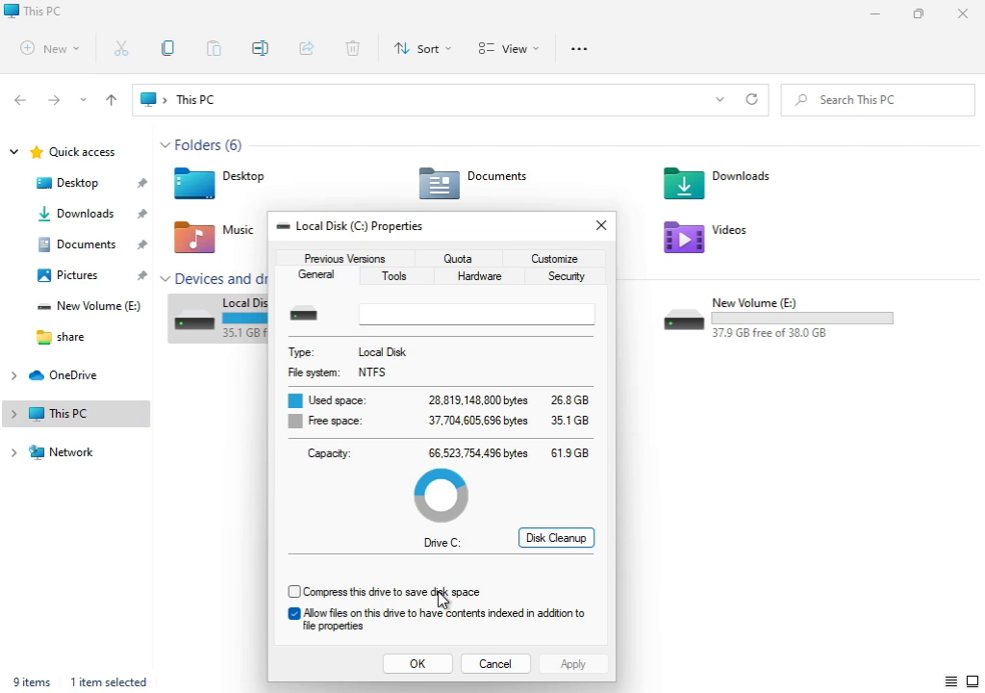
{"action": "left_click", "coordinate": [421, 664]}
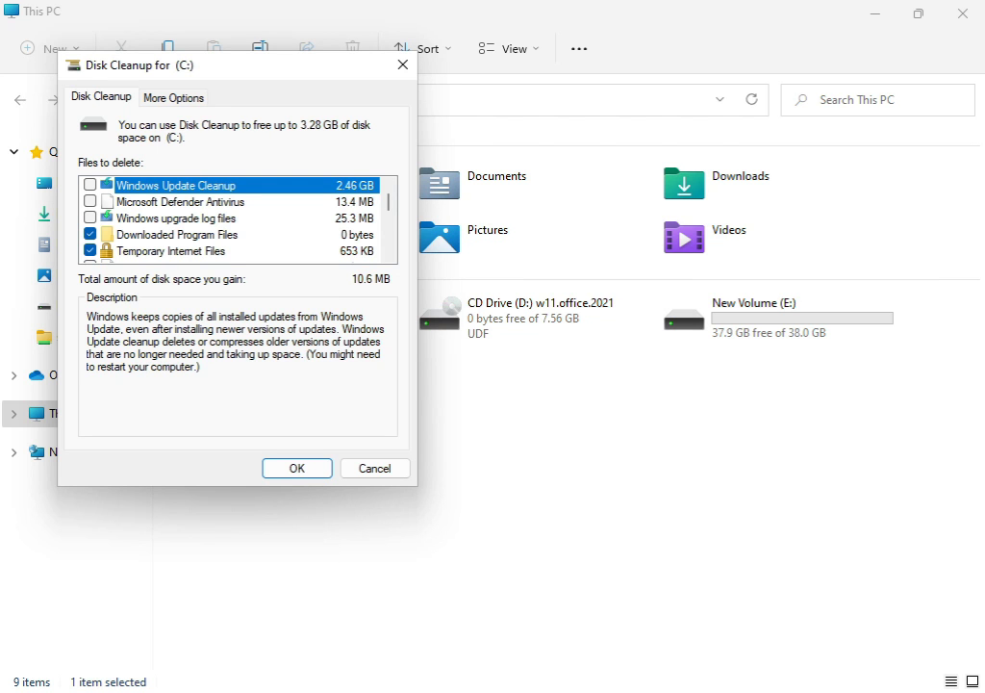
{"action": "left_click", "coordinate": [267, 473]}
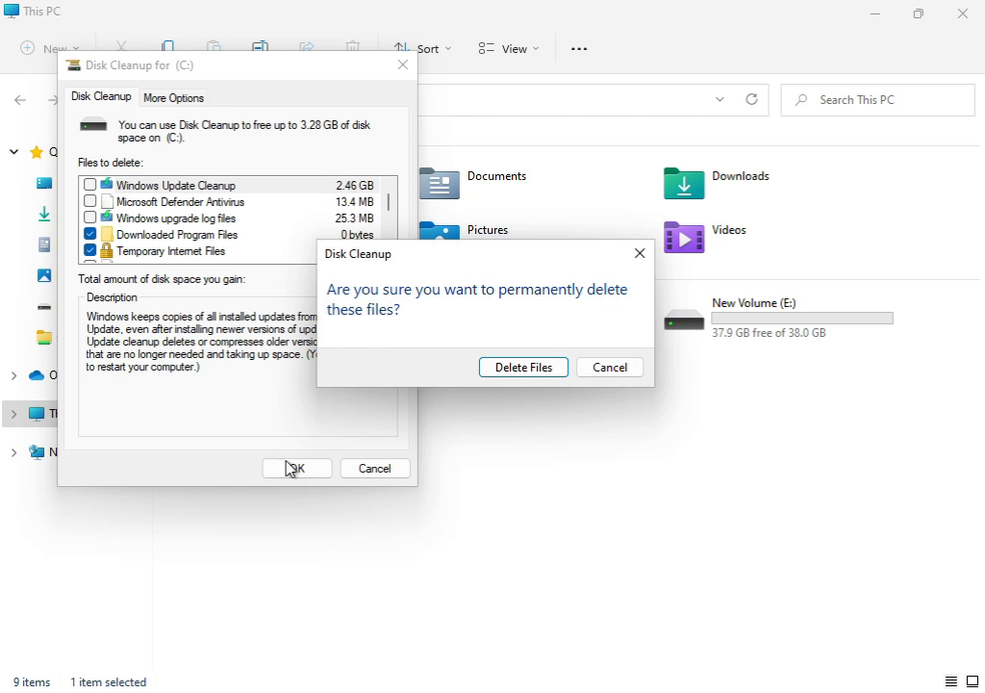
{"action": "left_click", "coordinate": [551, 373]}
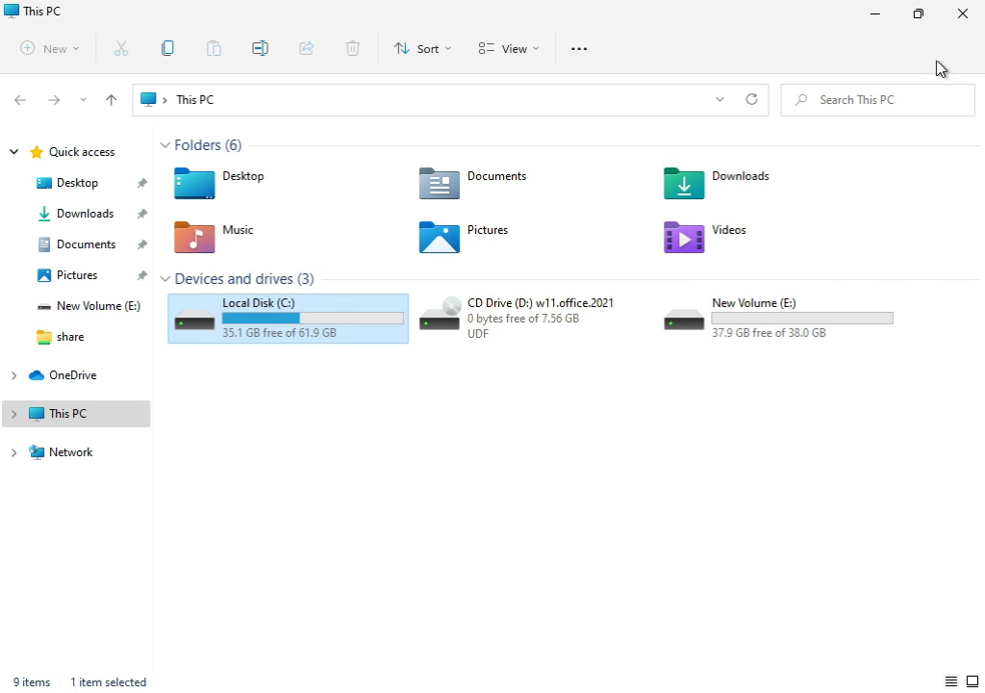
{"action": "left_click", "coordinate": [954, 16]}
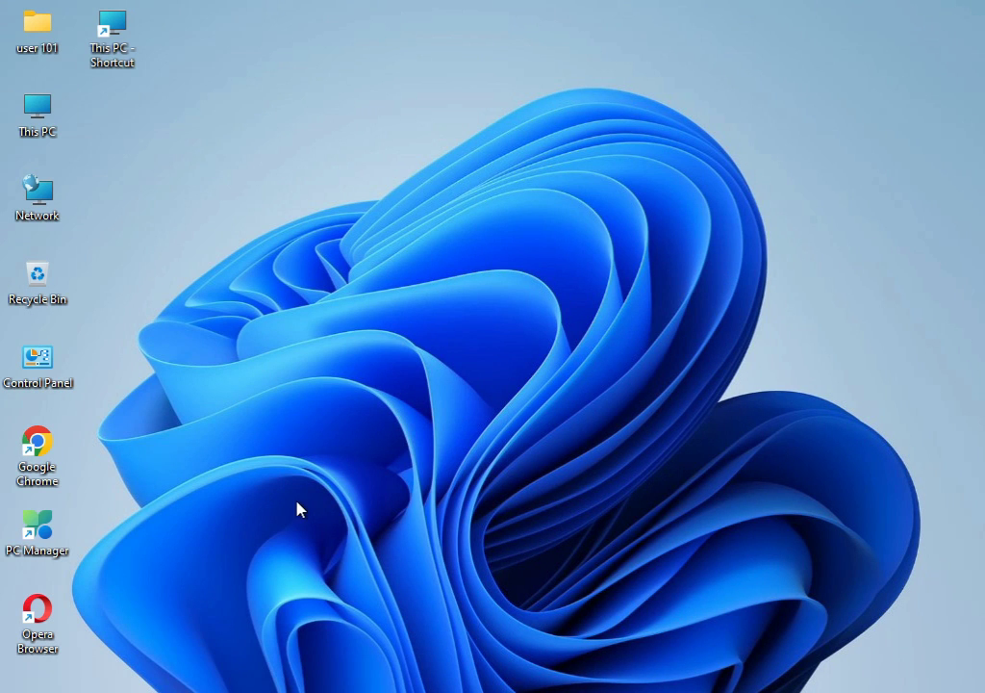
- Search 'cmd' and run Command Prompt as administrator, approving the UAC prompt
{"action": "key", "text": "super"}
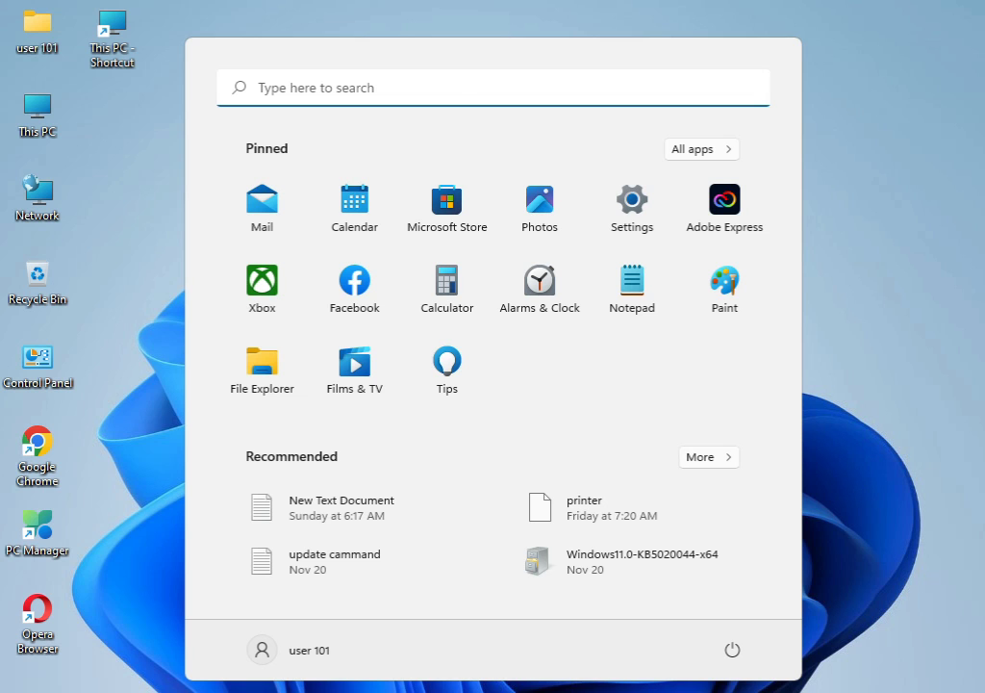
{"action": "type", "text": "cmd"}
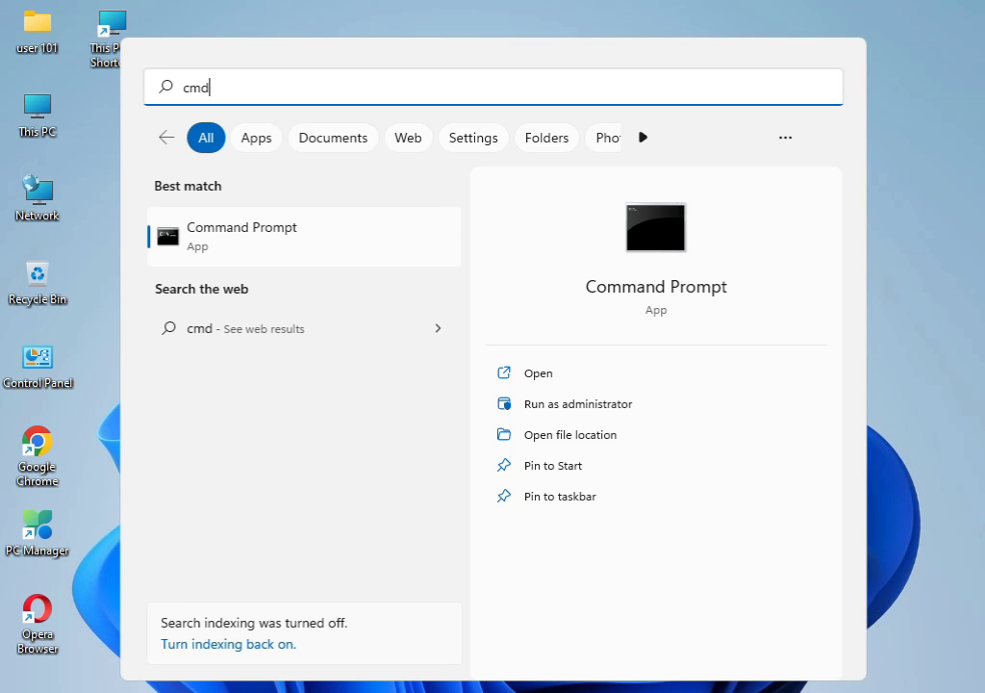
{"action": "left_click", "coordinate": [286, 240]}
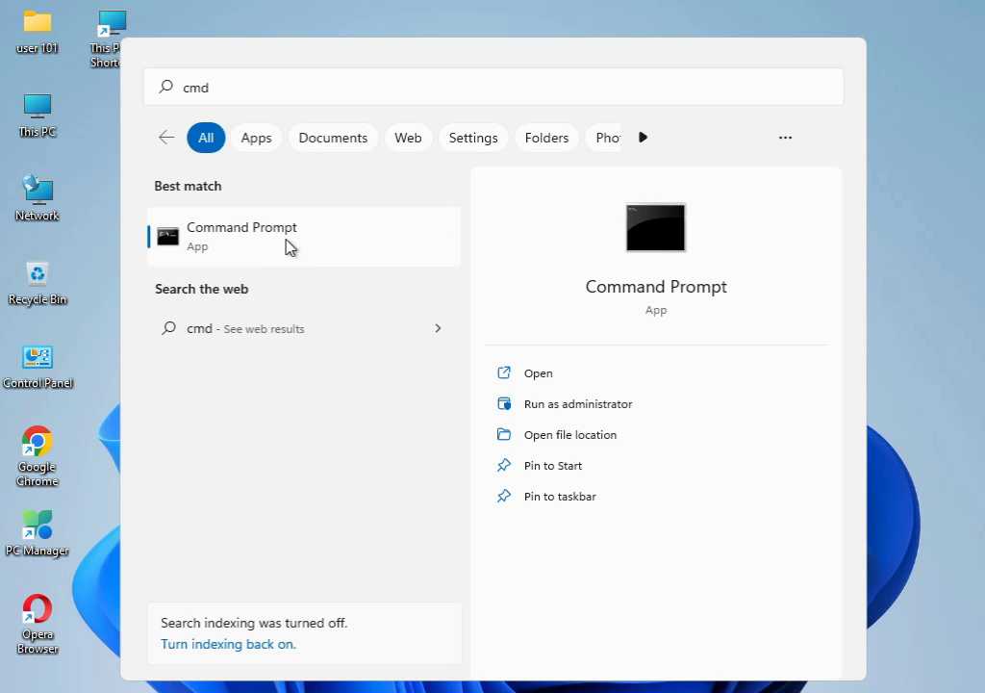
{"action": "right_click", "coordinate": [286, 247]}
{"action": "left_click", "coordinate": [330, 279]}
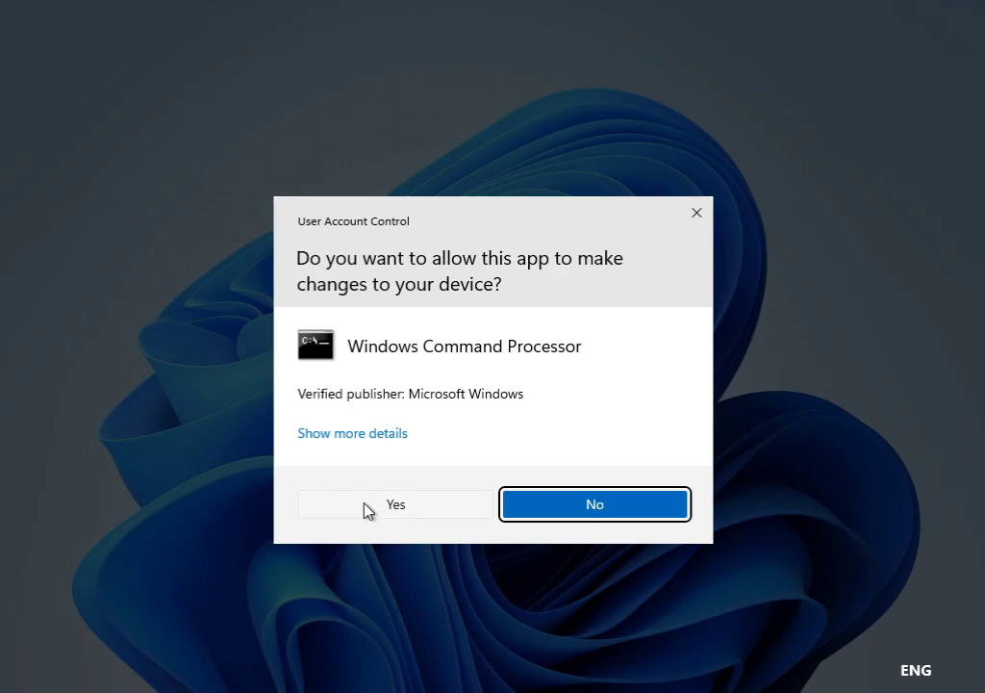
{"action": "left_click", "coordinate": [364, 511]}
{"action": "type", "text": "sfc /cannow"}
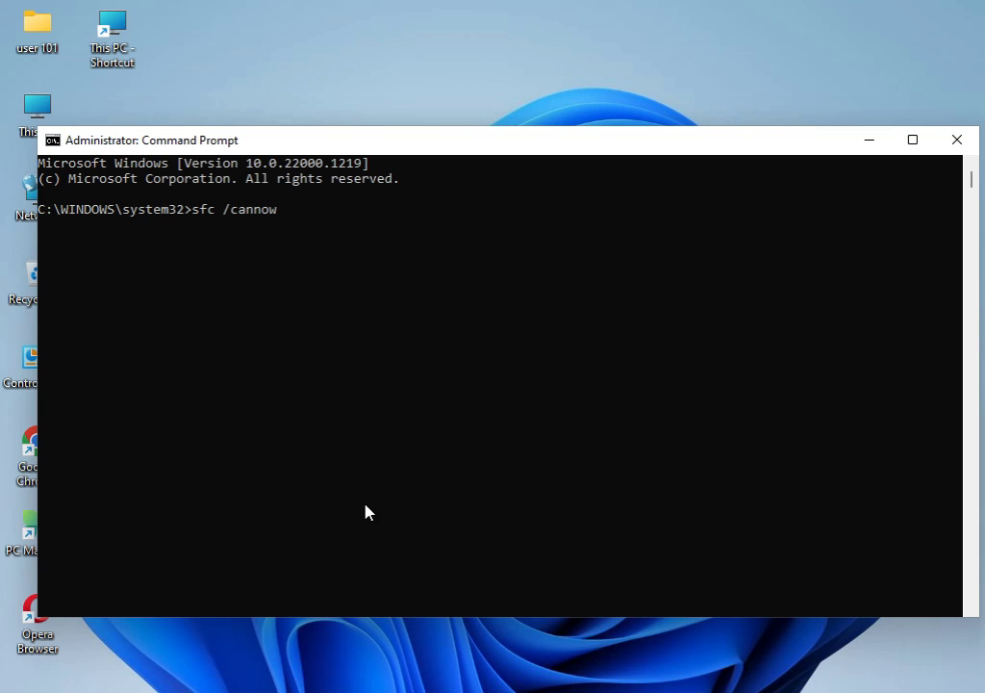
- Fix the typo so the command reads sfc /scannow and start the scan
{"action": "key", "text": "BackSpace"}
{"action": "key", "text": "BackSpace"}
{"action": "key", "text": "BackSpace"}
{"action": "key", "text": "BackSpace"}
{"action": "key", "text": "BackSpace"}
{"action": "key", "text": "BackSpace"}
{"action": "type", "text": "scanno"}
{"action": "type", "text": "w"}
{"action": "key", "text": "Return"}
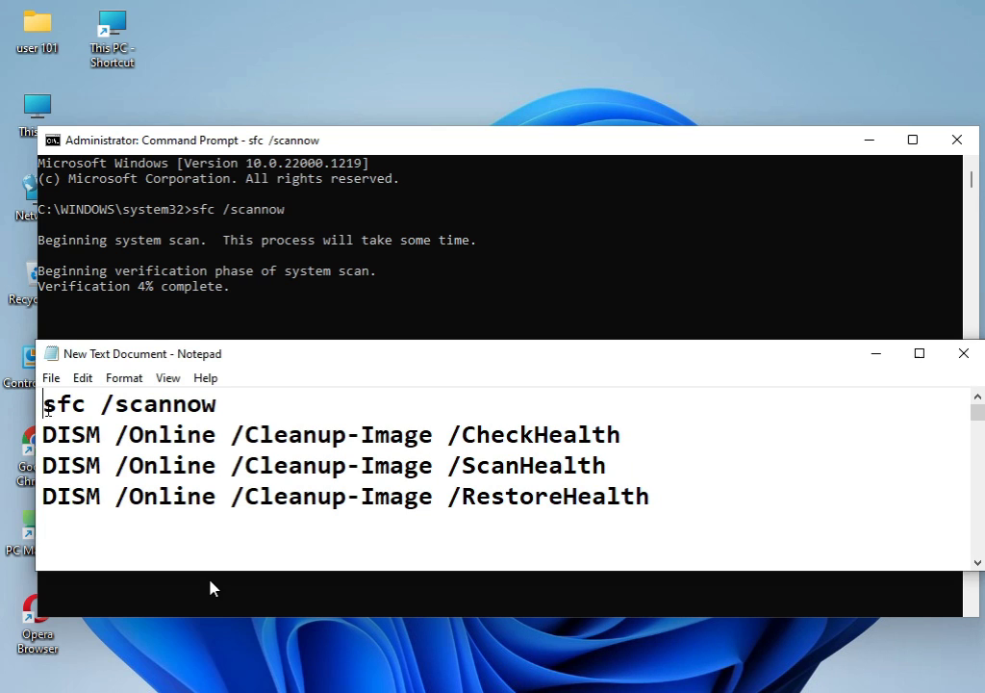
{"action": "left_click_drag", "start_coordinate": [45, 405], "coordinate": [222, 405]}
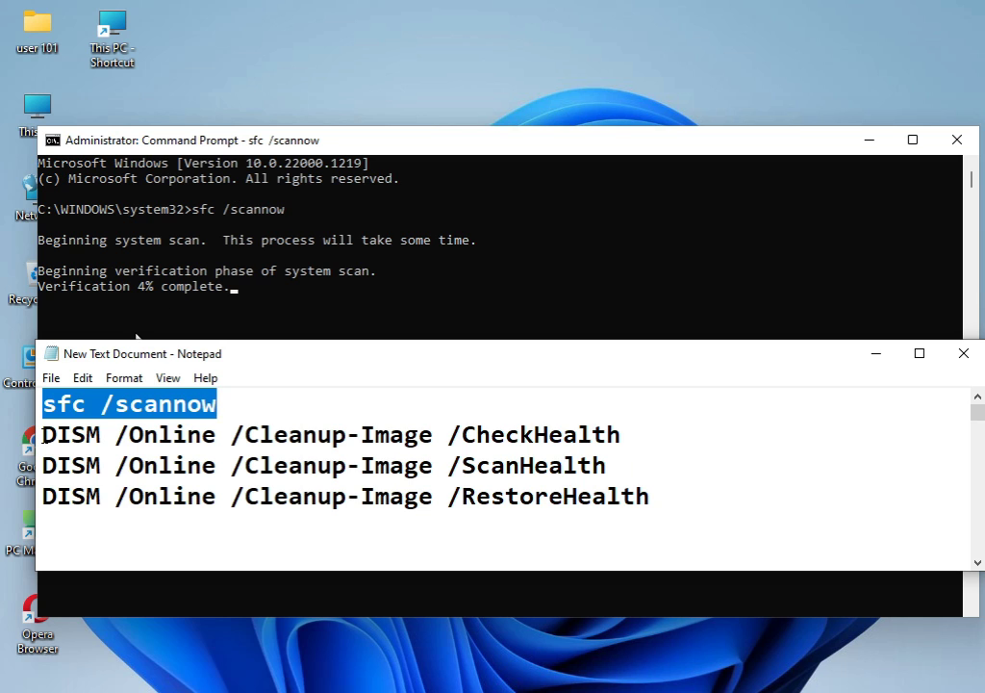
{"action": "left_click_drag", "start_coordinate": [43, 435], "coordinate": [622, 435]}
{"action": "left_click_drag", "start_coordinate": [42, 465], "coordinate": [606, 466]}
{"action": "left_click_drag", "start_coordinate": [42, 496], "coordinate": [663, 481]}
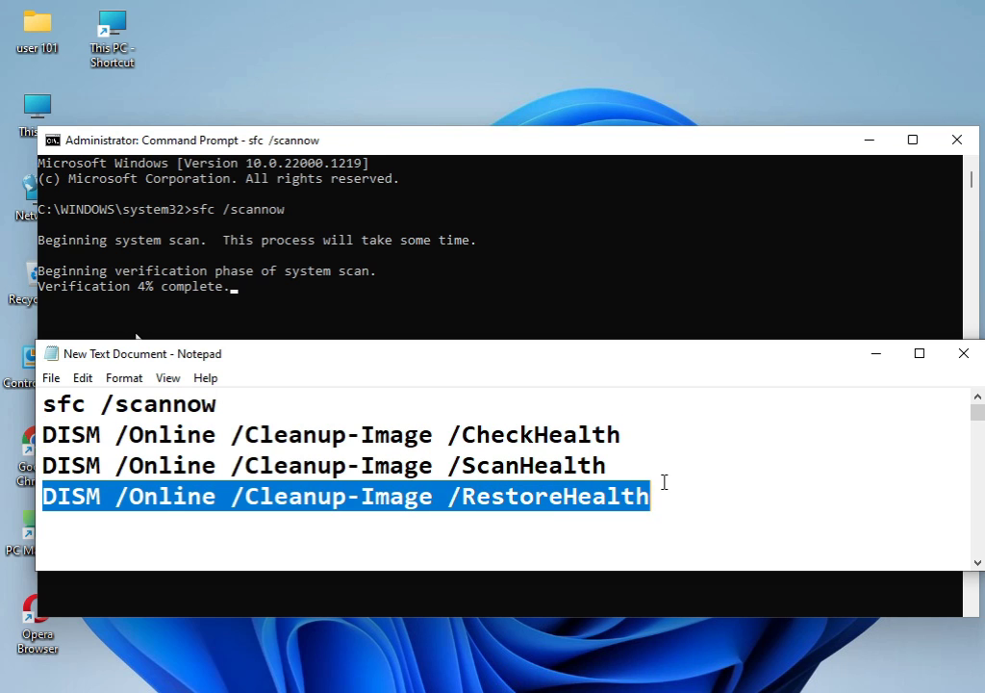